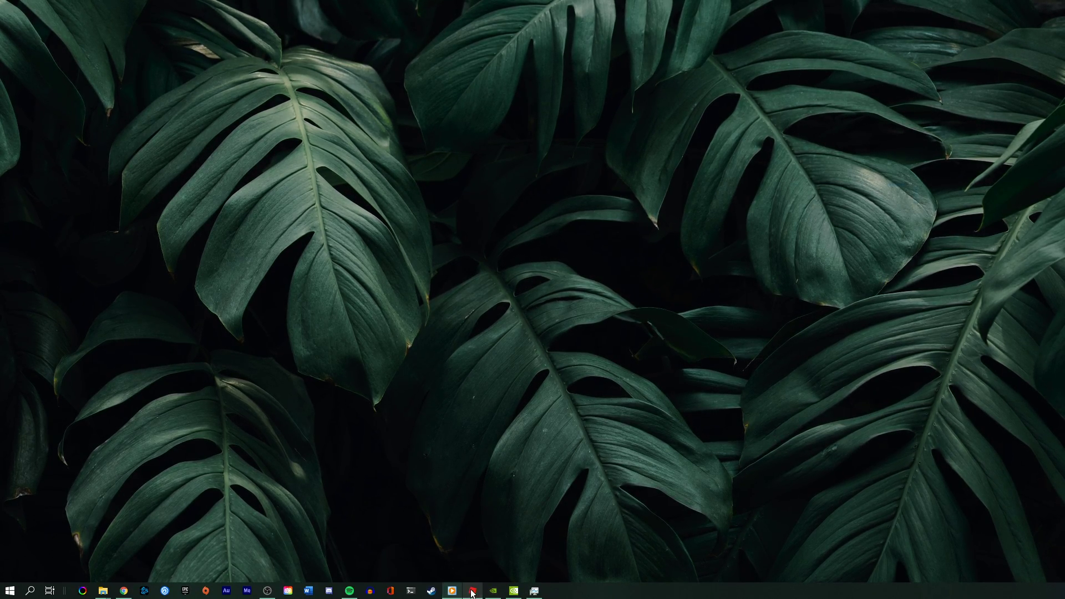
# Step: Launch Roblox and open Task Manager, moving it aside
pyautogui.click(473, 593)
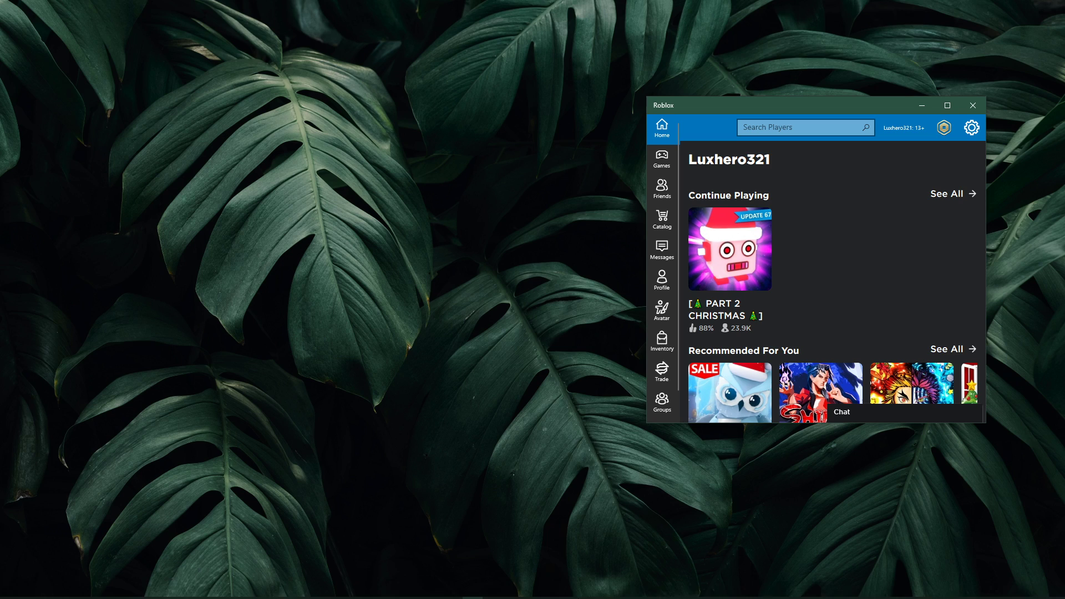
pyautogui.hotkey('ctrl', 'shift', 'Escape')
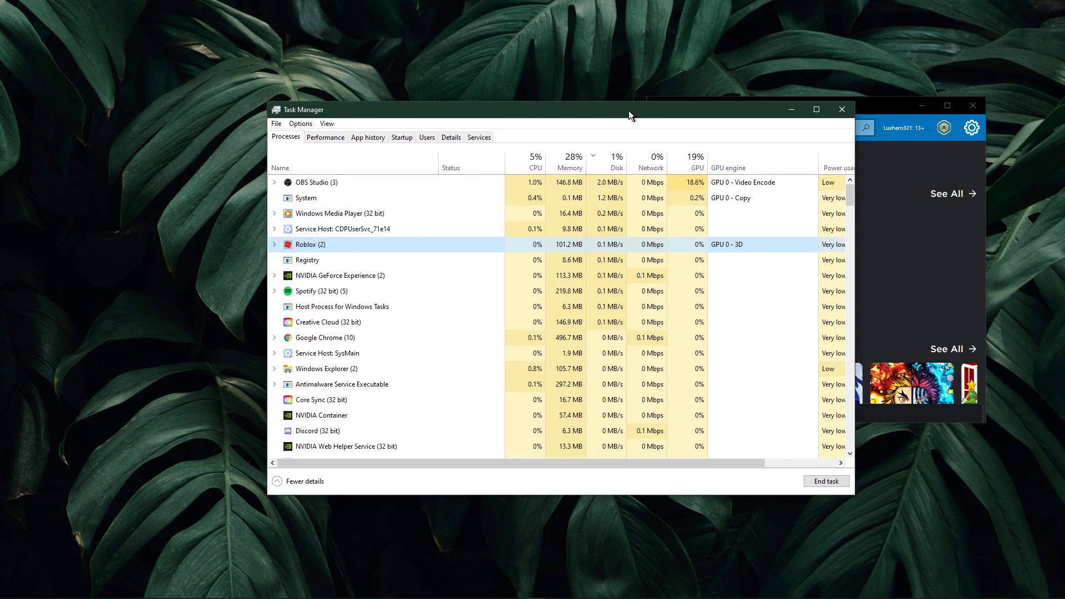
pyautogui.moveTo(655, 110); pyautogui.dragTo(423, 88)
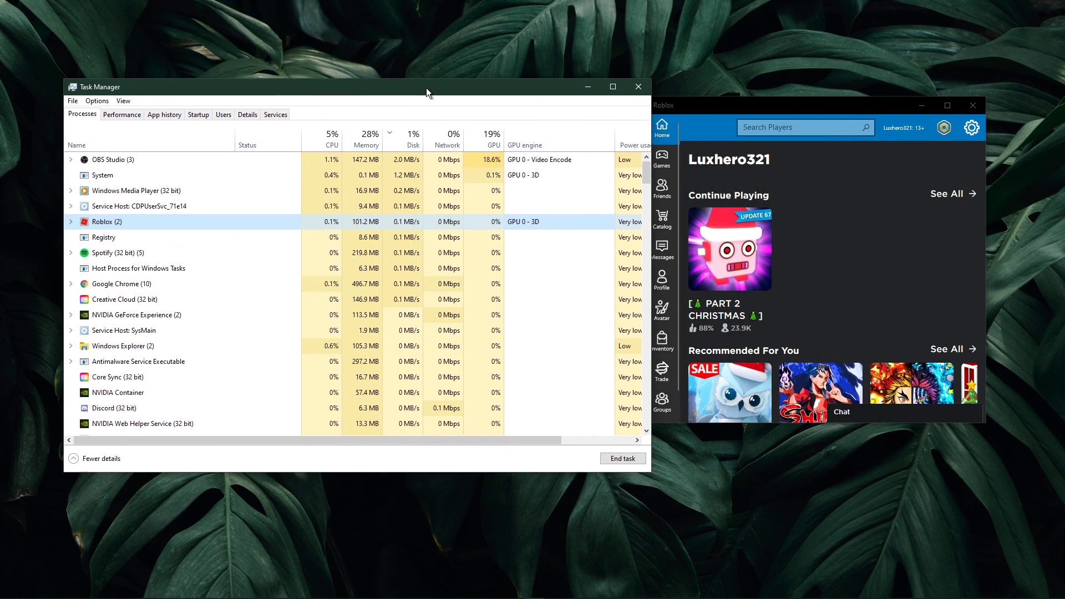
# Step: Locate Roblox's Windows10Universal.exe process in the Task Manager Details list
pyautogui.doubleClick(105, 222)
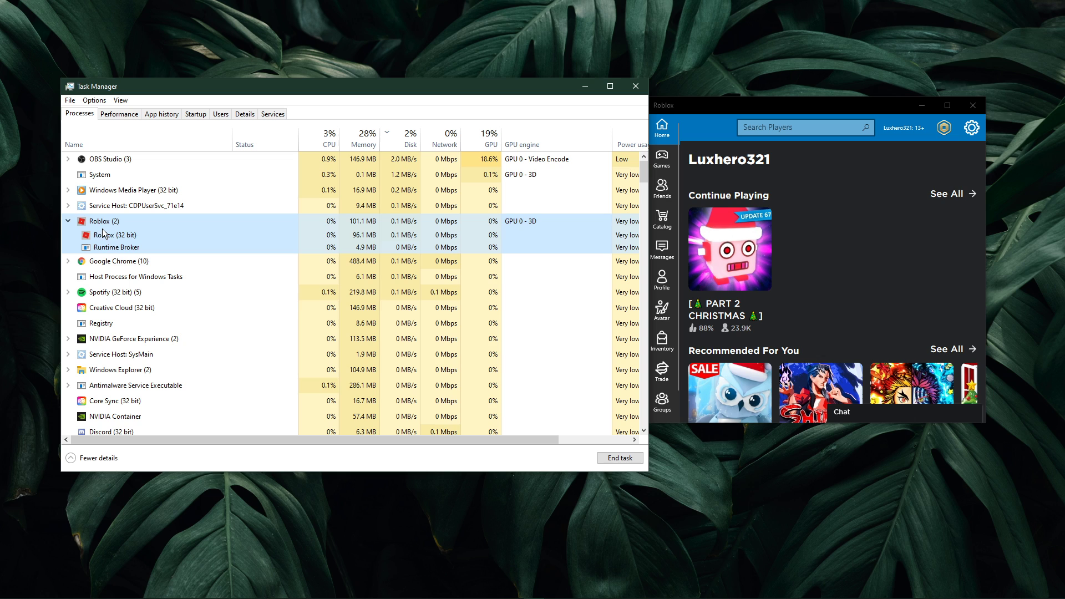
pyautogui.rightClick(111, 236)
pyautogui.click(158, 309)
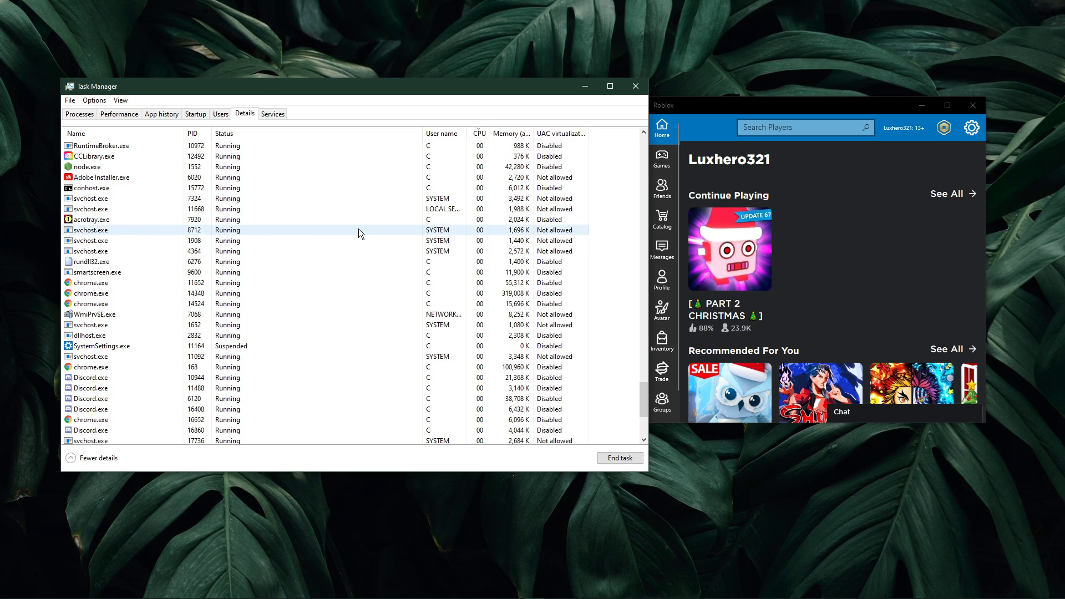
pyautogui.scroll(6, 388, 231)
pyautogui.scroll(-3, 411, 237)
pyautogui.scroll(-3, 399, 244)
pyautogui.scroll(-2, 391, 249)
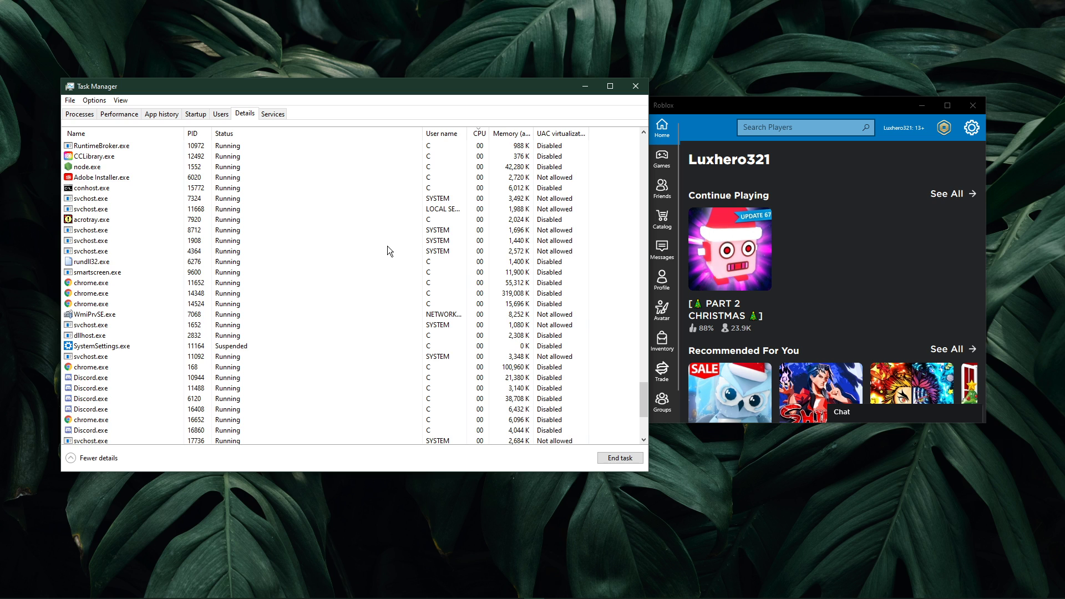
pyautogui.scroll(-3, 390, 251)
# Step: Set Windows10Universal.exe priority to High, confirm the change, and verify it
pyautogui.rightClick(159, 314)
pyautogui.moveTo(210, 360)
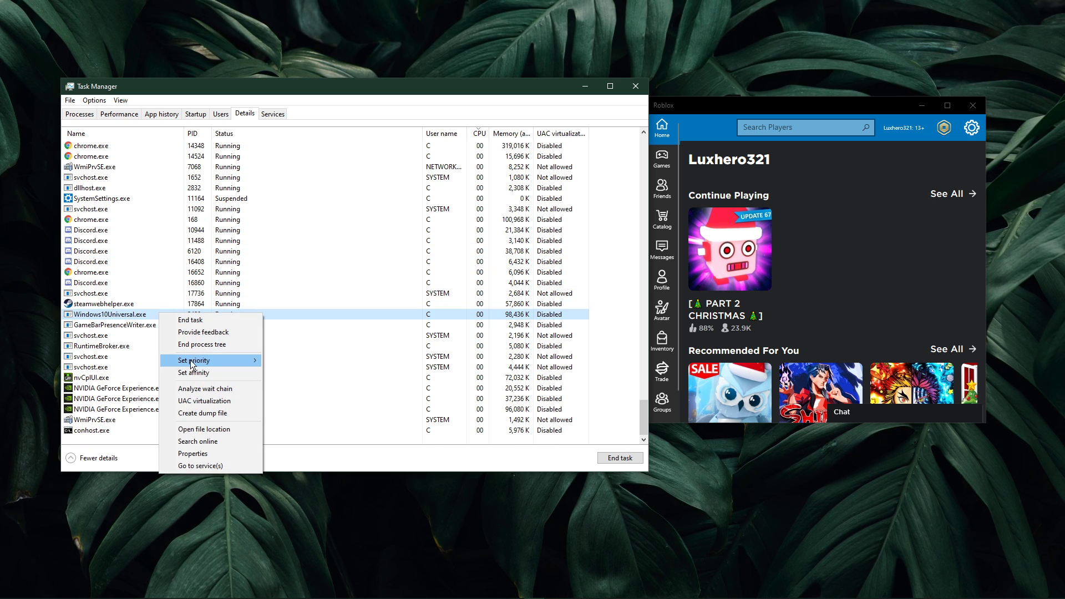
pyautogui.click(287, 373)
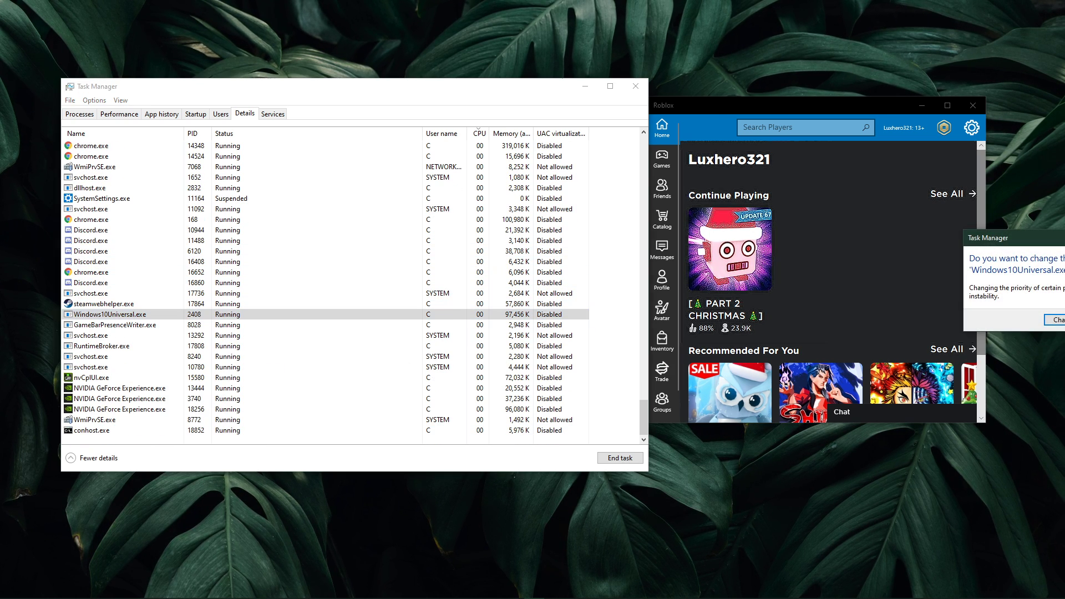
pyautogui.moveTo(1054, 238); pyautogui.dragTo(491, 229)
pyautogui.click(472, 308)
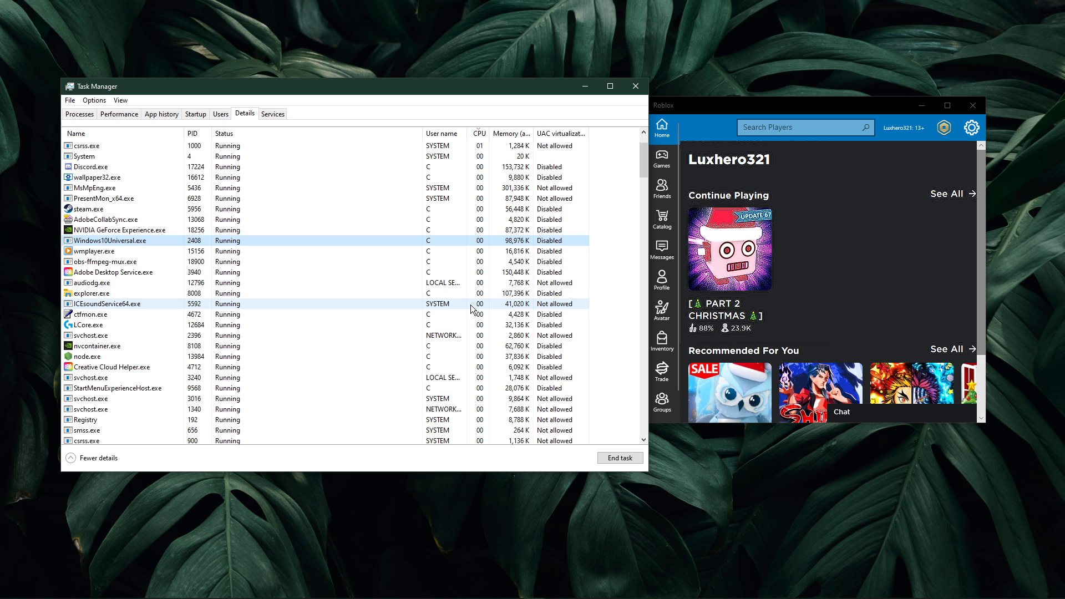
pyautogui.rightClick(157, 315)
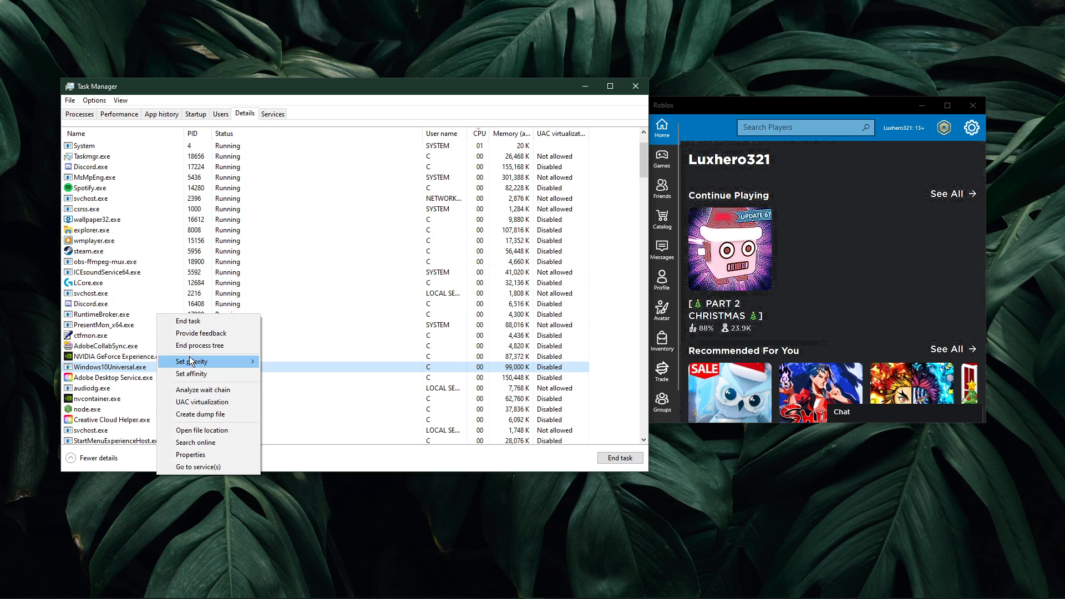
pyautogui.moveTo(204, 361)
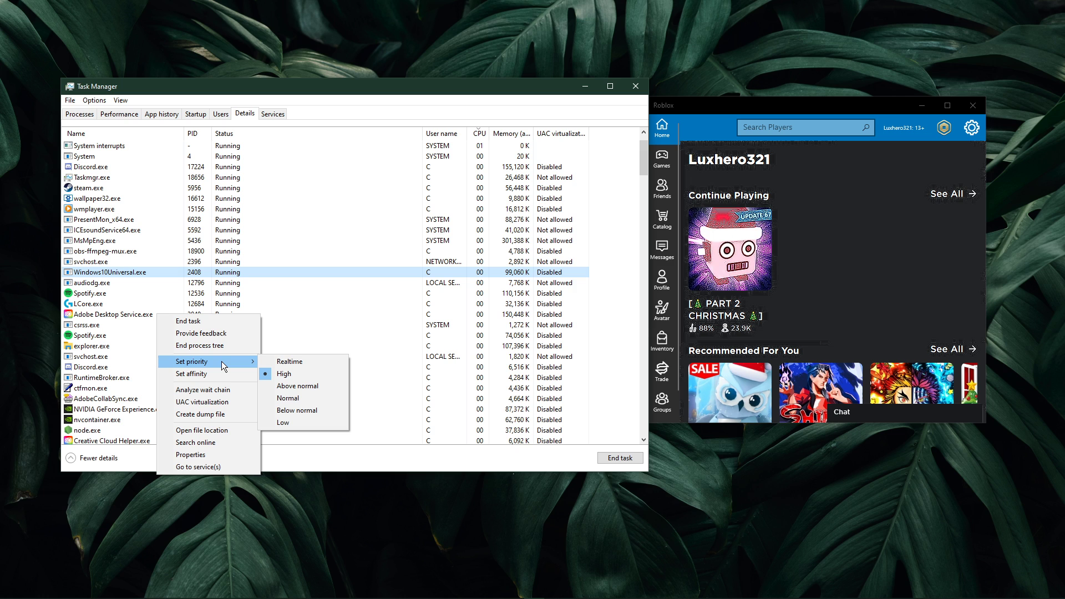
# Step: End the Roblox task from the Processes list
pyautogui.click(83, 115)
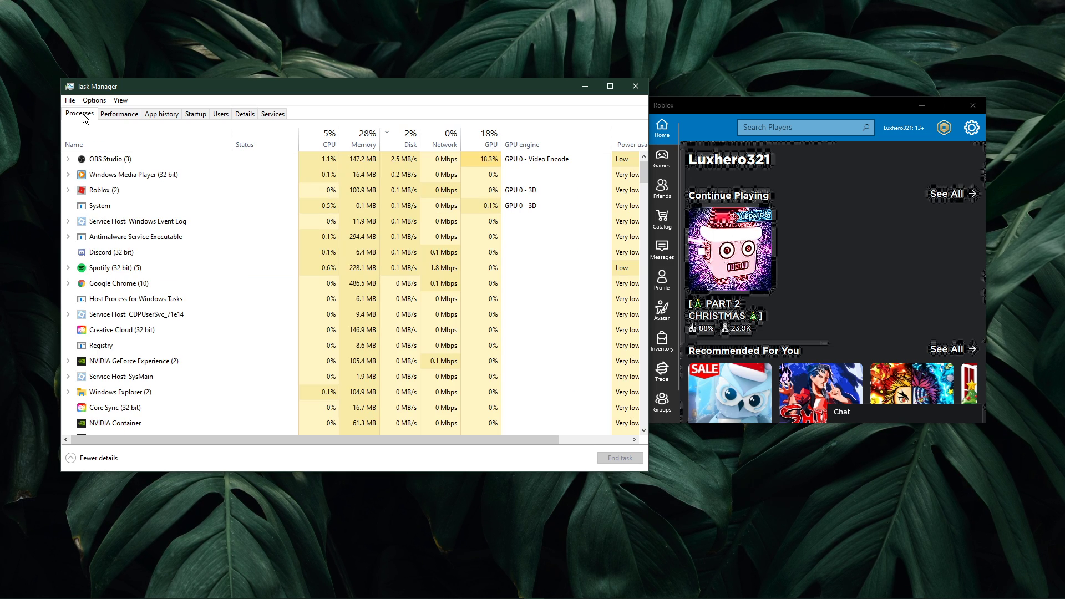
pyautogui.moveTo(422, 86); pyautogui.dragTo(454, 72)
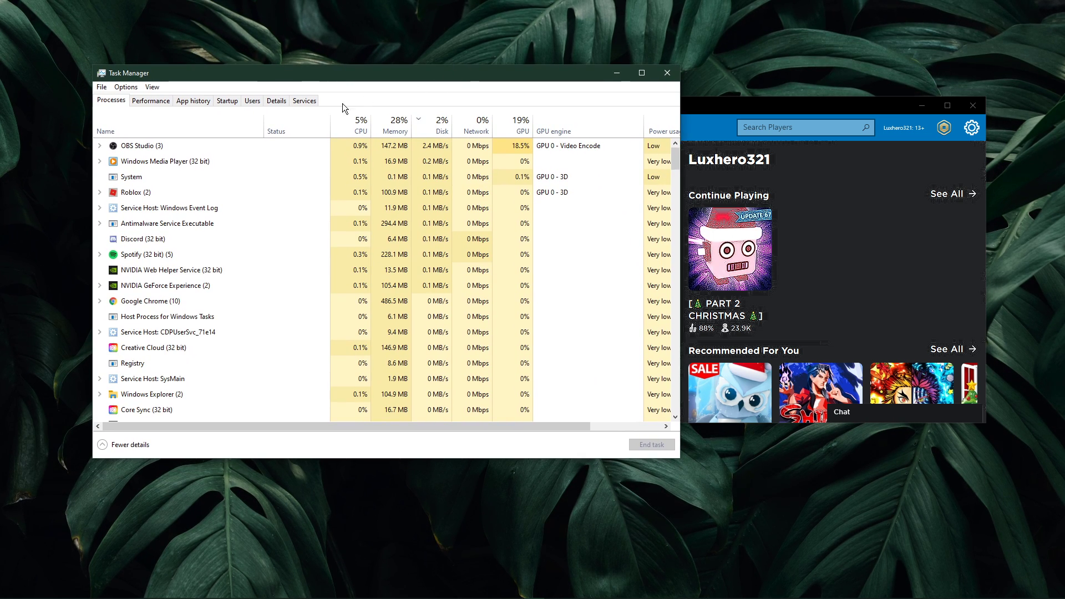
pyautogui.click(155, 208)
pyautogui.rightClick(155, 209)
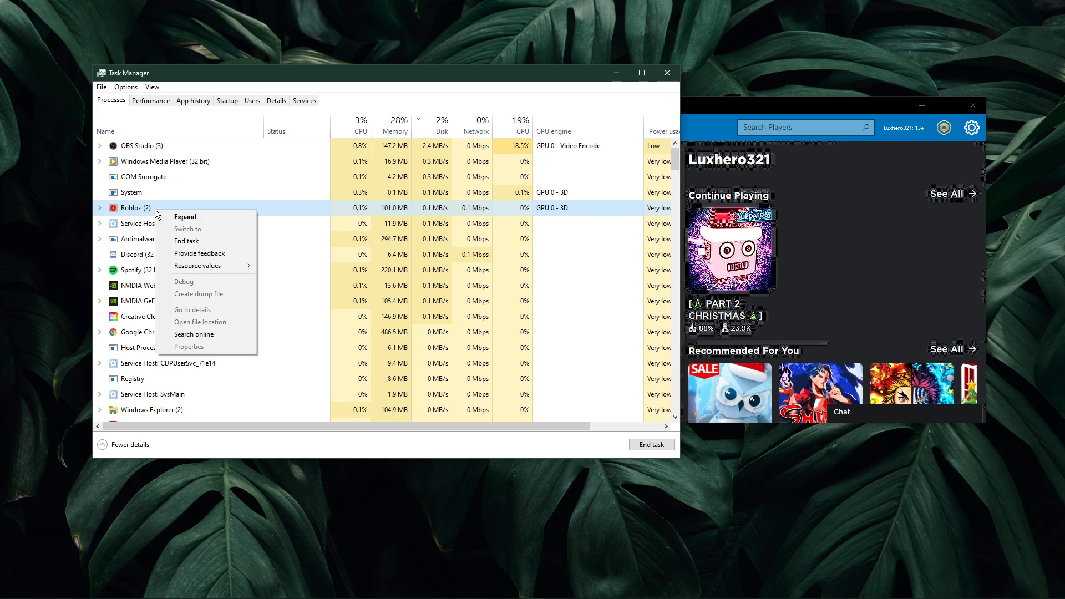
pyautogui.click(165, 240)
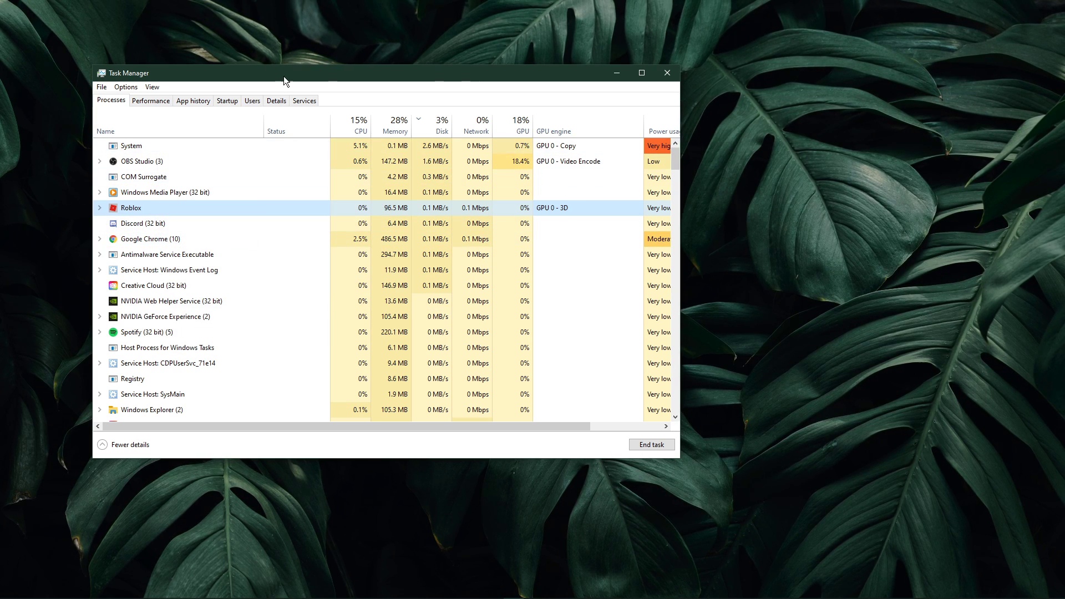
# Step: Check the Chrome and OBS Studio processes and sort processes by CPU usage
pyautogui.moveTo(287, 75); pyautogui.dragTo(408, 80)
pyautogui.rightClick(285, 200)
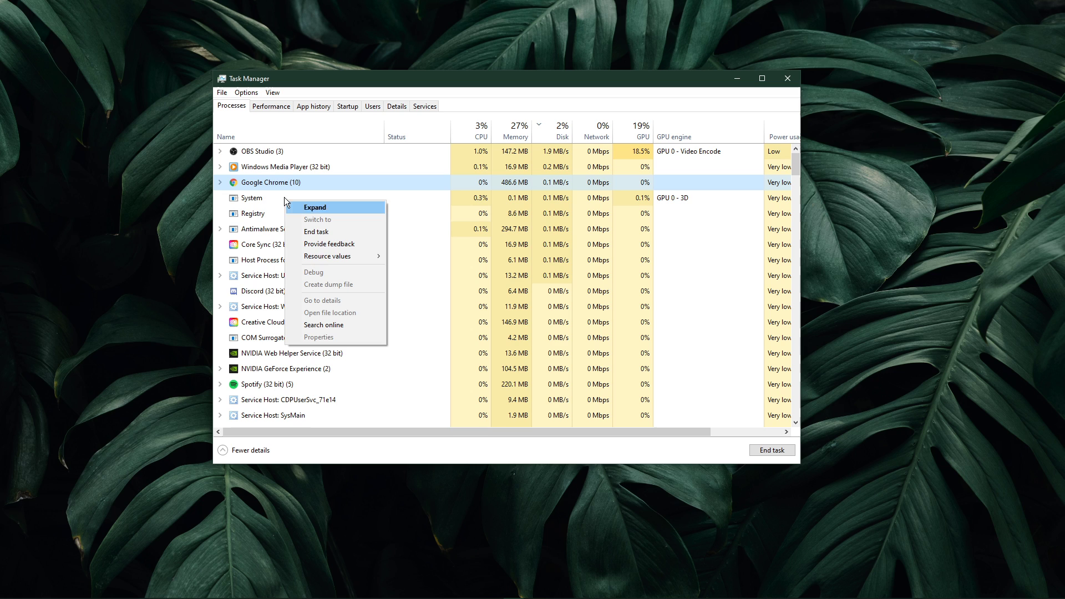
pyautogui.click(270, 150)
pyautogui.rightClick(271, 149)
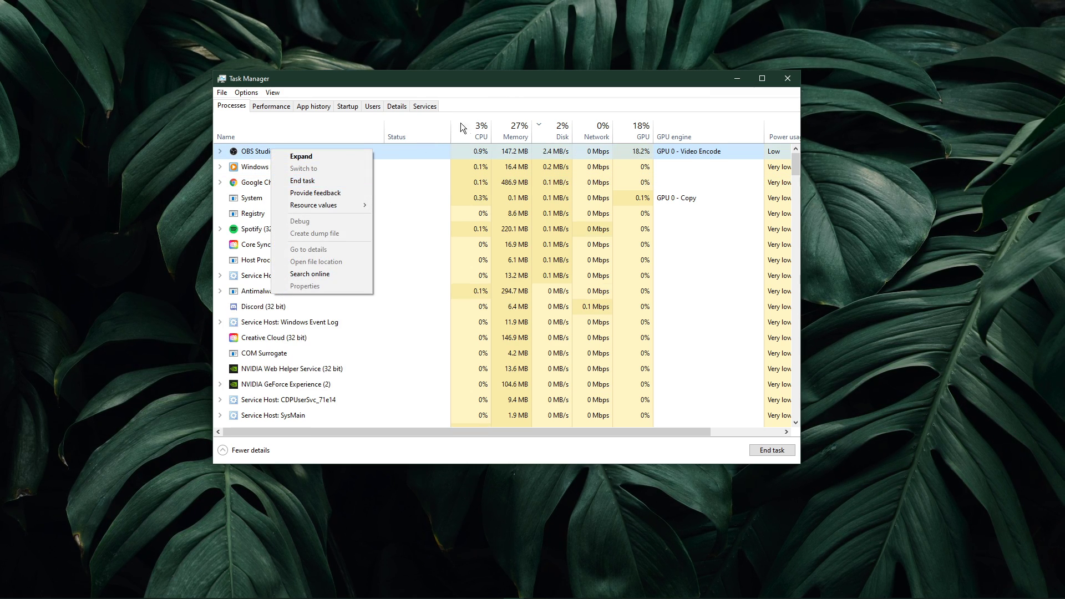
pyautogui.click(476, 127)
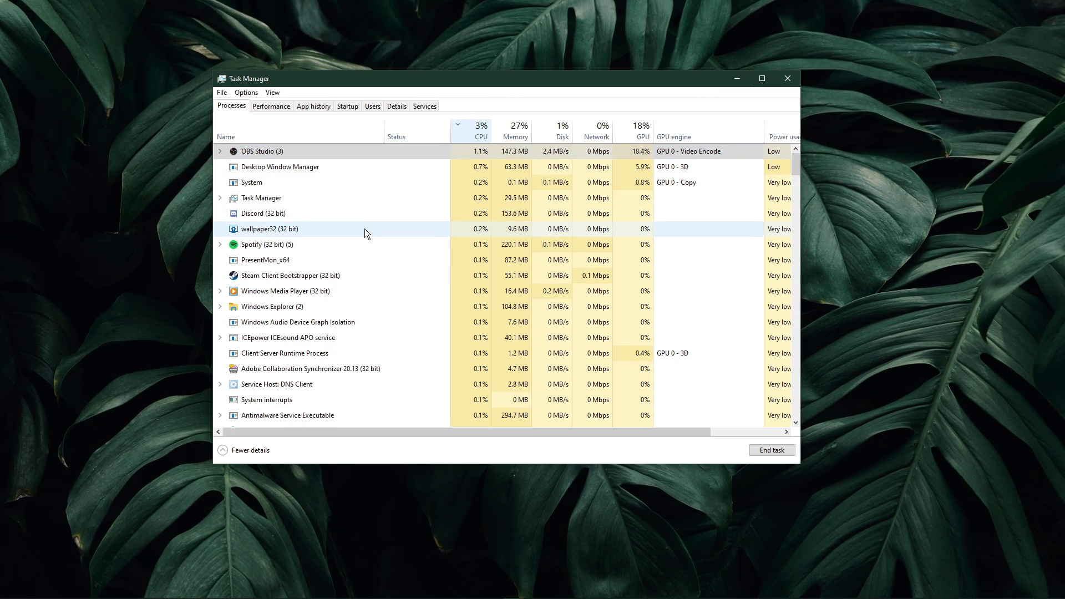
# Step: Review the Adobe collaboration sync and Adobe GC Invoker Utility startup entries
pyautogui.click(348, 107)
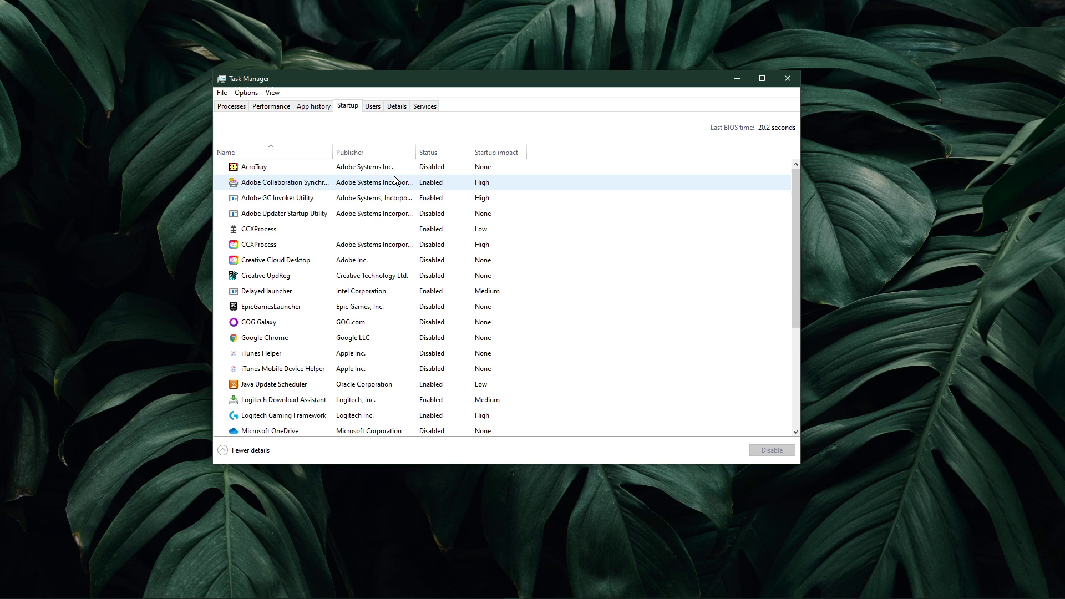
pyautogui.click(366, 183)
pyautogui.rightClick(373, 181)
pyautogui.click(355, 198)
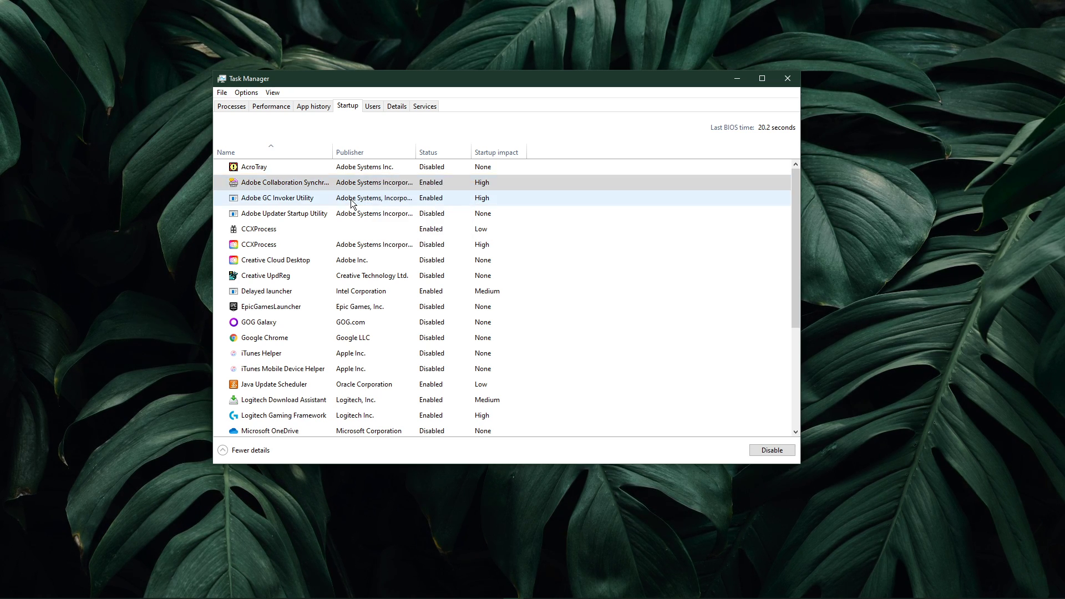
pyautogui.rightClick(361, 200)
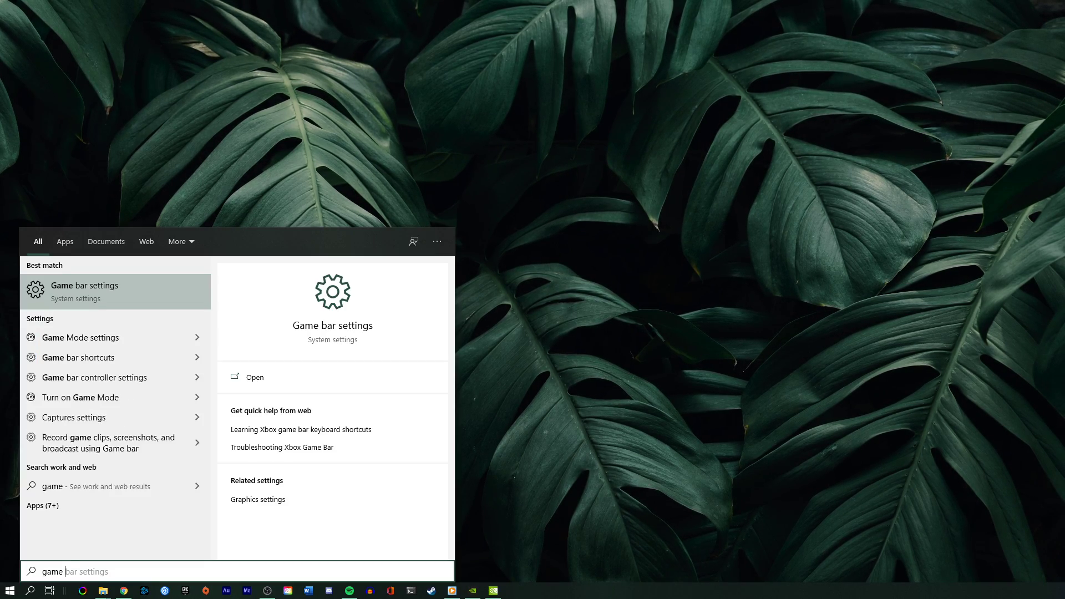
# Step: Turn off Game bar recording, background recording and game audio recording
pyautogui.write('bar')
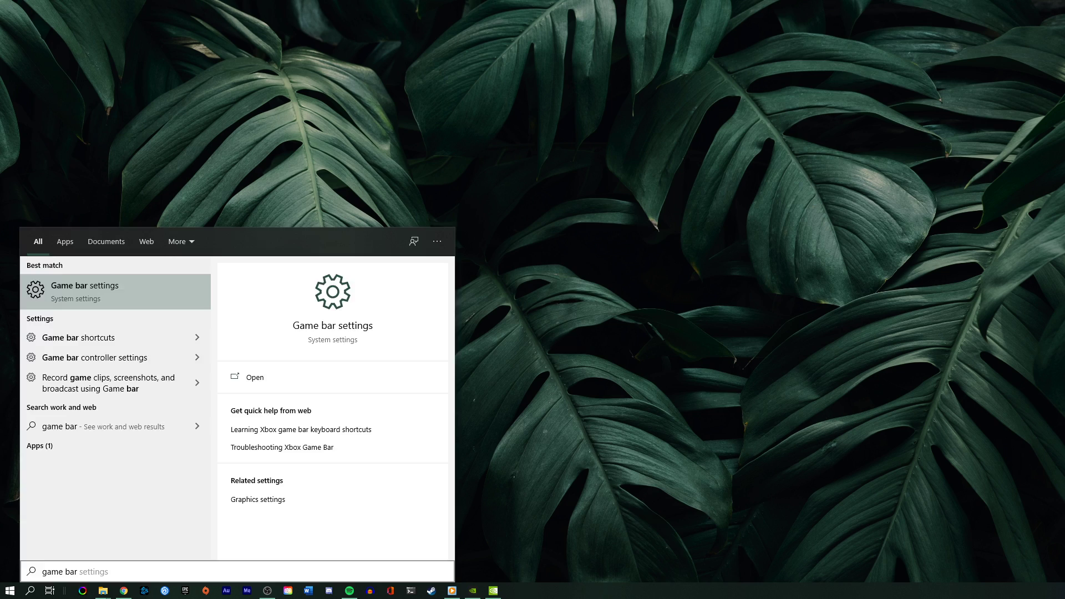
pyautogui.press('Return')
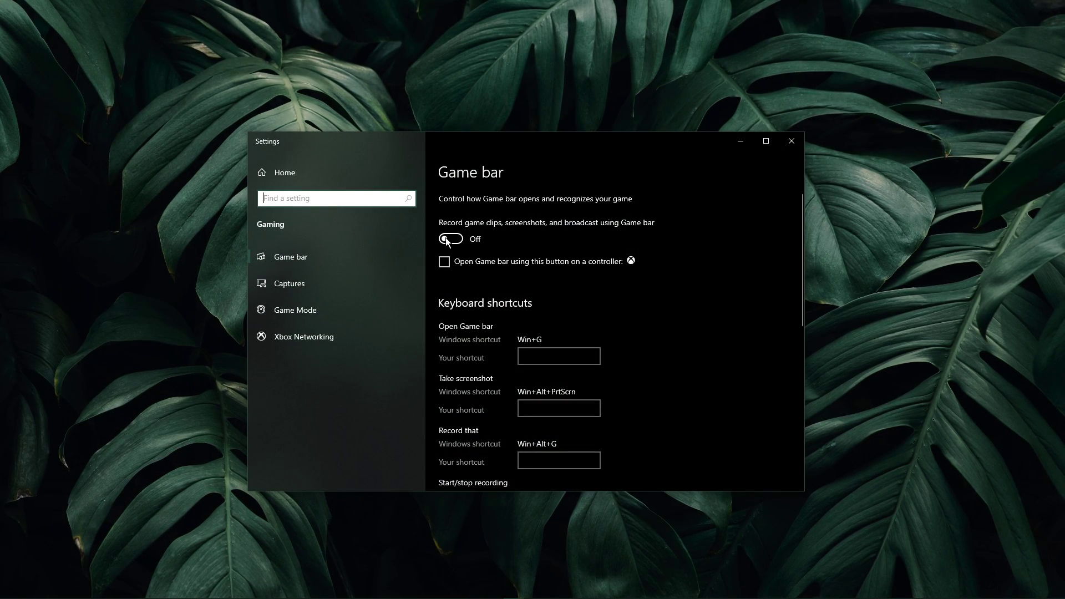
pyautogui.click(404, 283)
pyautogui.scroll(-3, 575, 269)
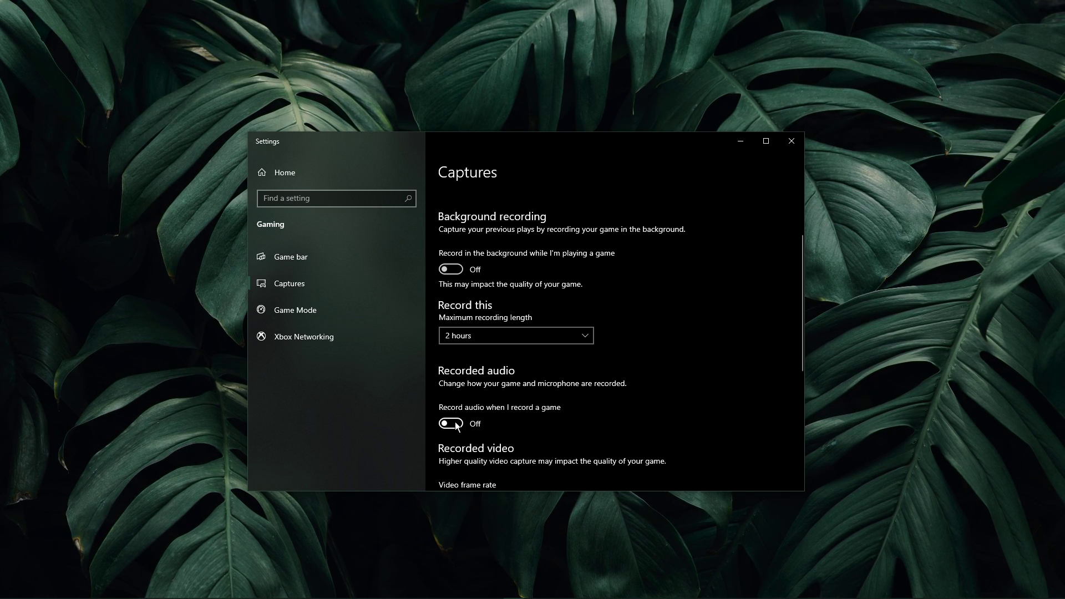
pyautogui.moveTo(801, 255); pyautogui.dragTo(800, 214)
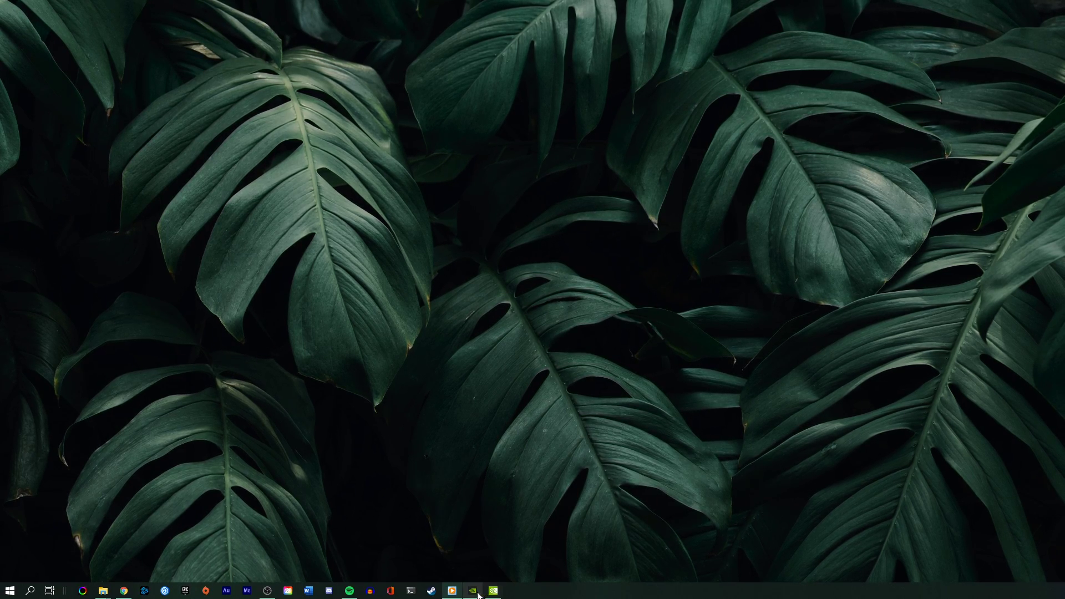
# Step: Open GeForce Experience's Drivers page offering Game Ready Driver 460.89
pyautogui.click(477, 592)
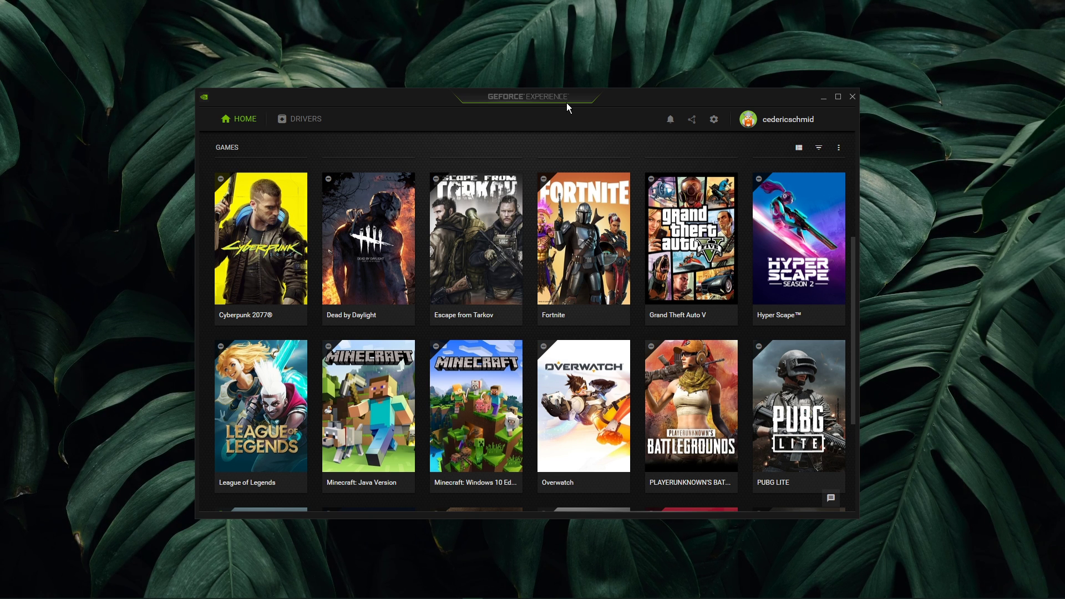
pyautogui.click(301, 119)
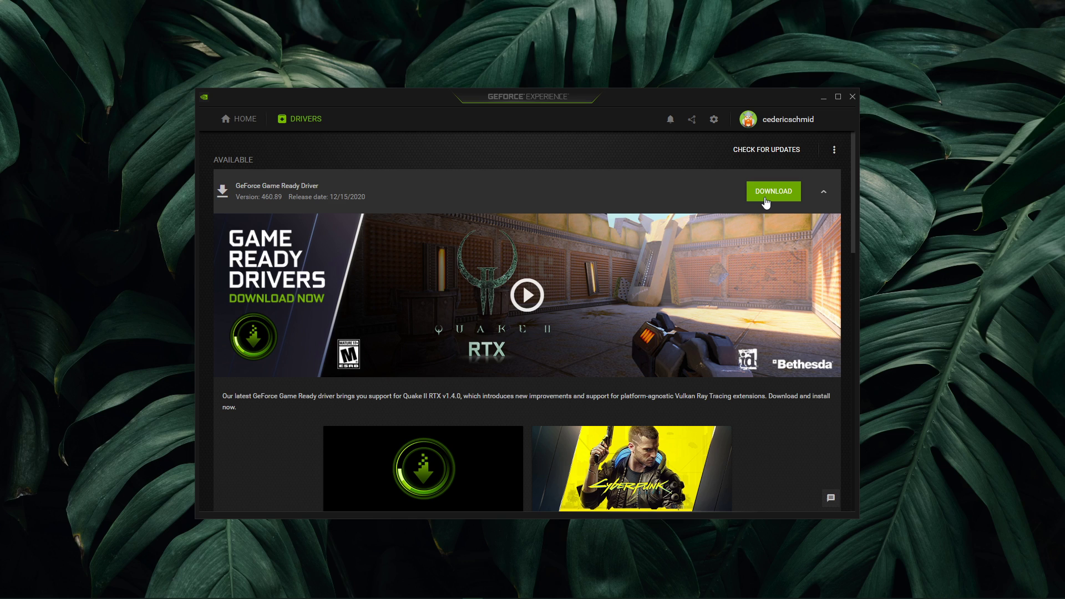
# Step: Apply custom Roblox settings at 1600x1024 resolution in GeForce Experience, then close it
pyautogui.click(242, 118)
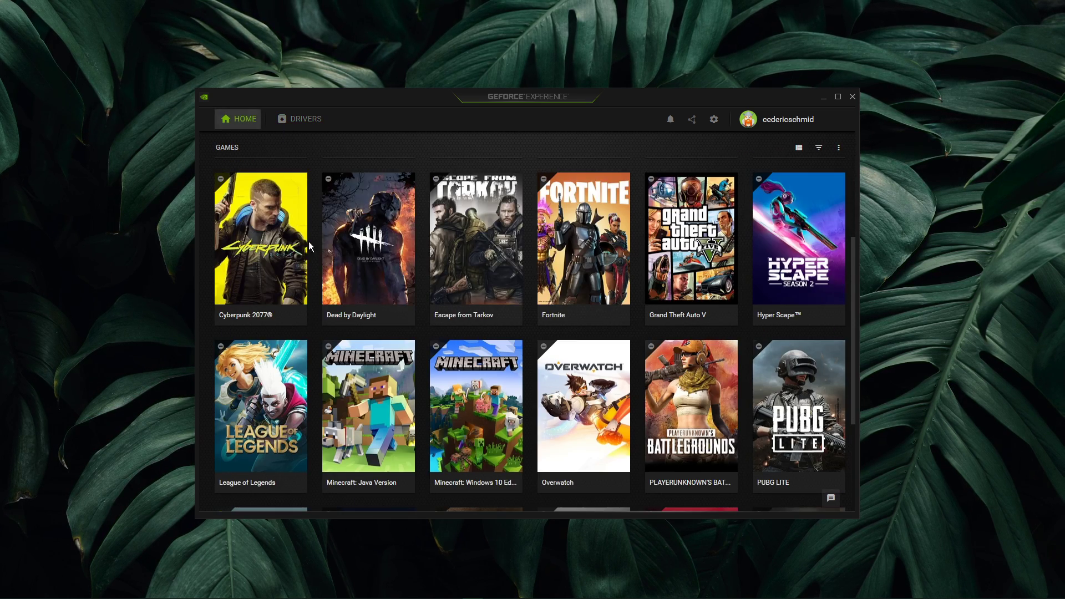
pyautogui.scroll(-3, 349, 322)
pyautogui.click(254, 430)
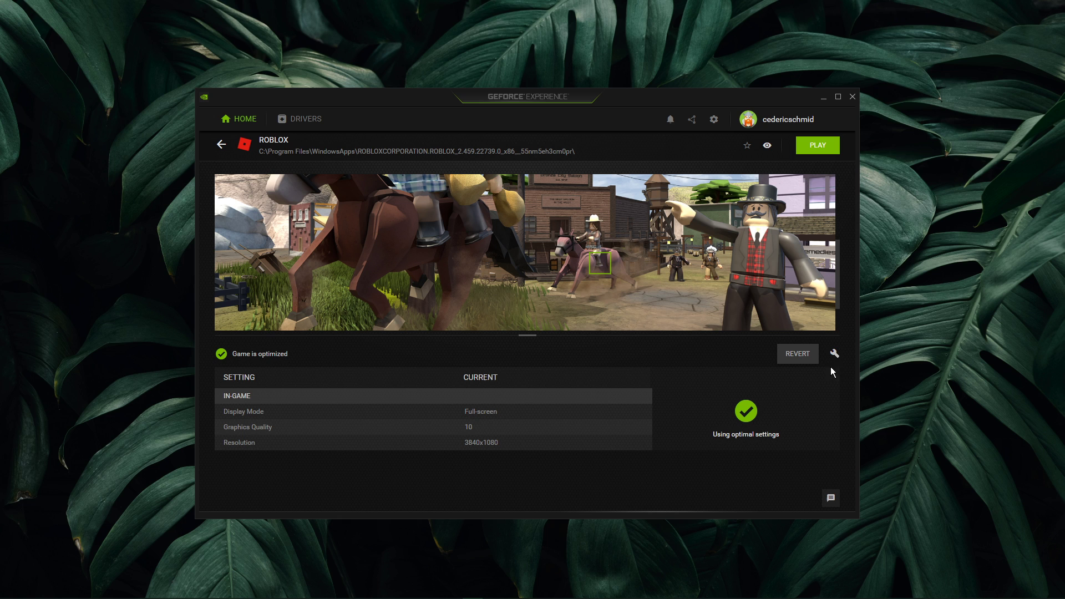
pyautogui.click(834, 355)
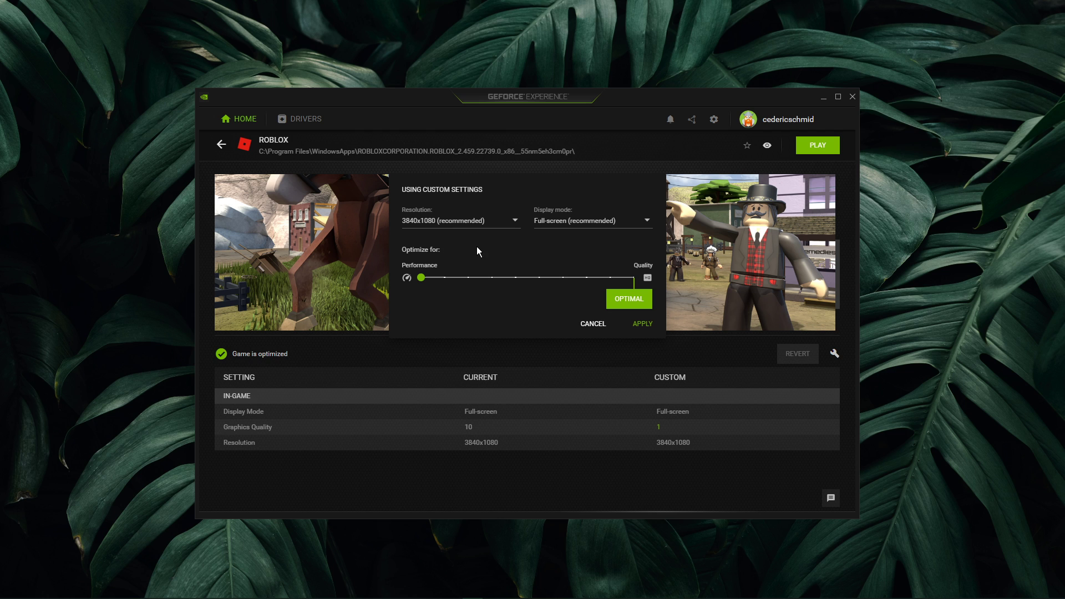
pyautogui.click(515, 221)
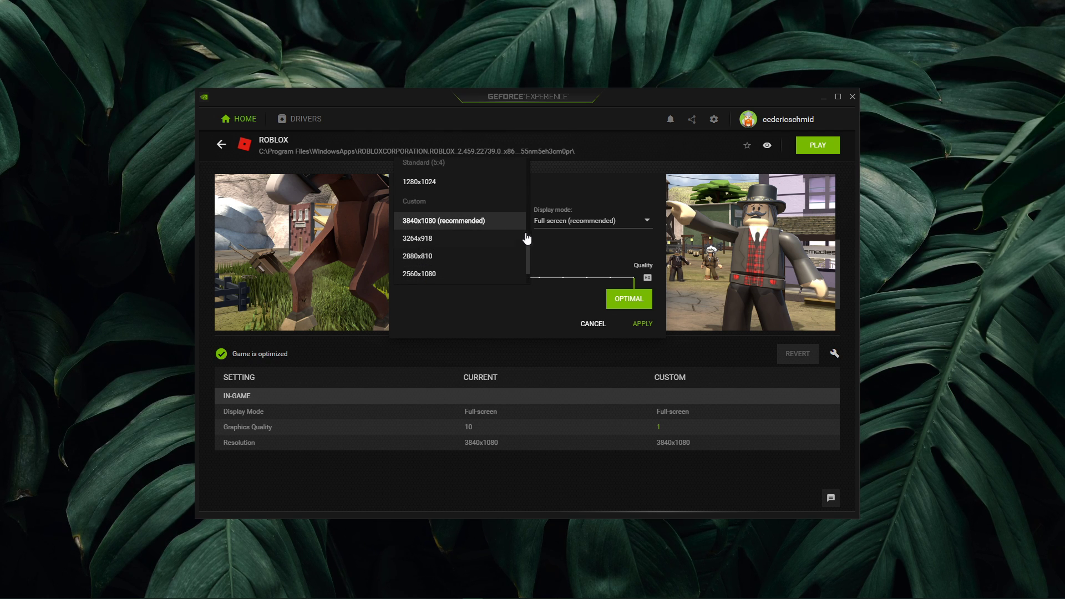
pyautogui.moveTo(528, 251); pyautogui.dragTo(528, 204)
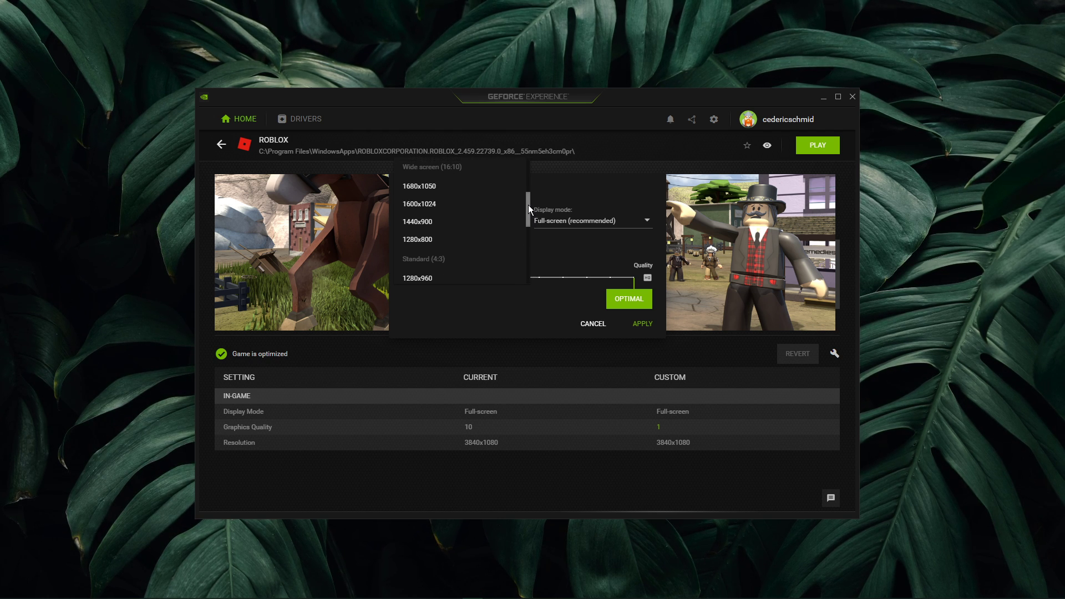
pyautogui.click(476, 206)
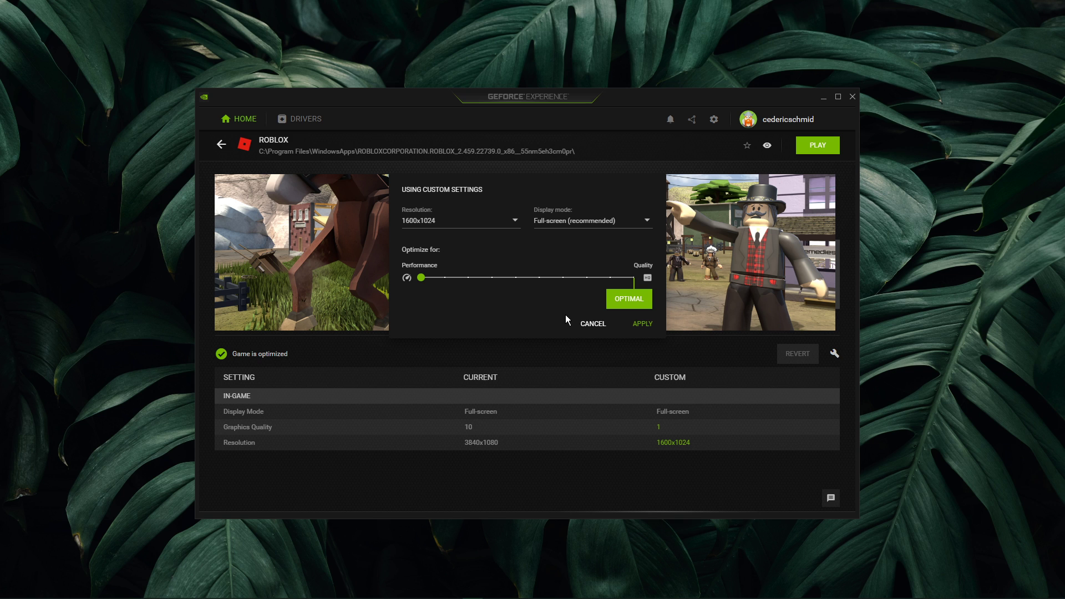
pyautogui.click(636, 325)
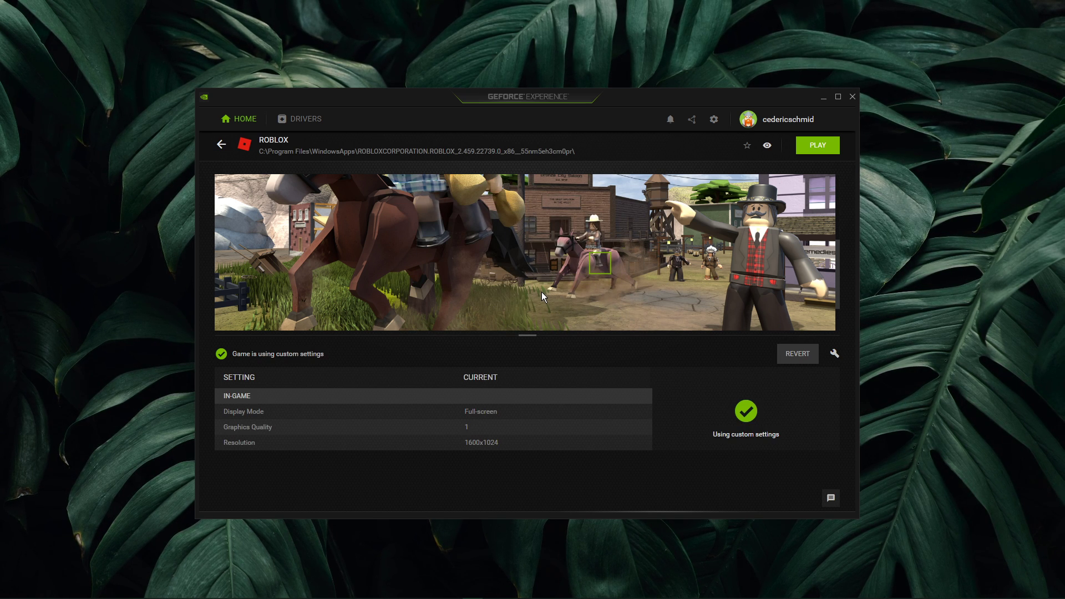
pyautogui.click(852, 96)
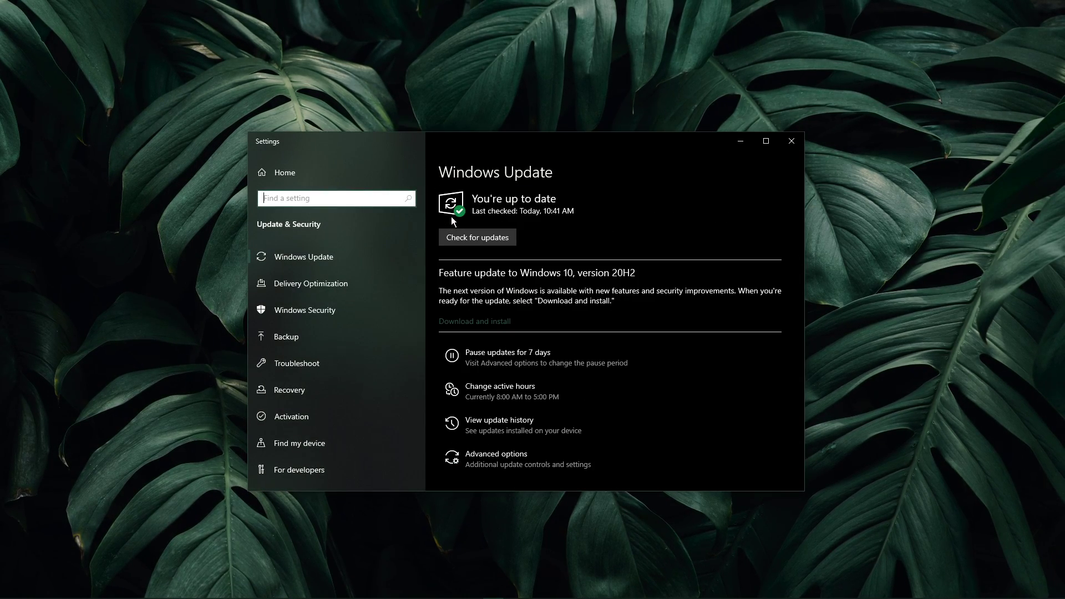
# Step: Start a Windows Update check for new updates
pyautogui.click(472, 236)
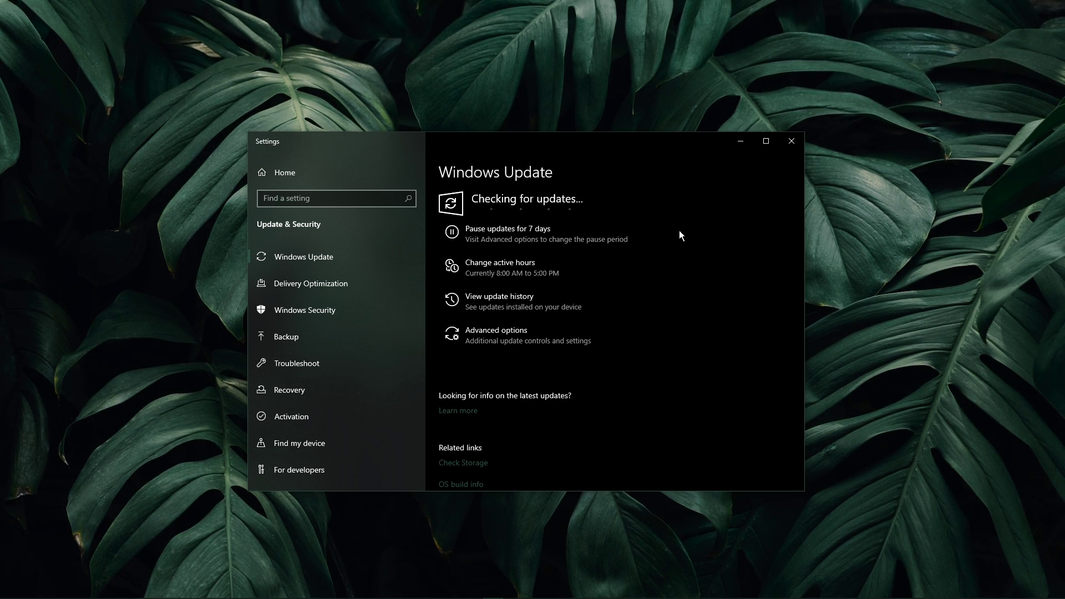
# Step: Close Settings and select Roblox in NVIDIA Control Panel's program settings
pyautogui.click(792, 144)
pyautogui.rightClick(552, 206)
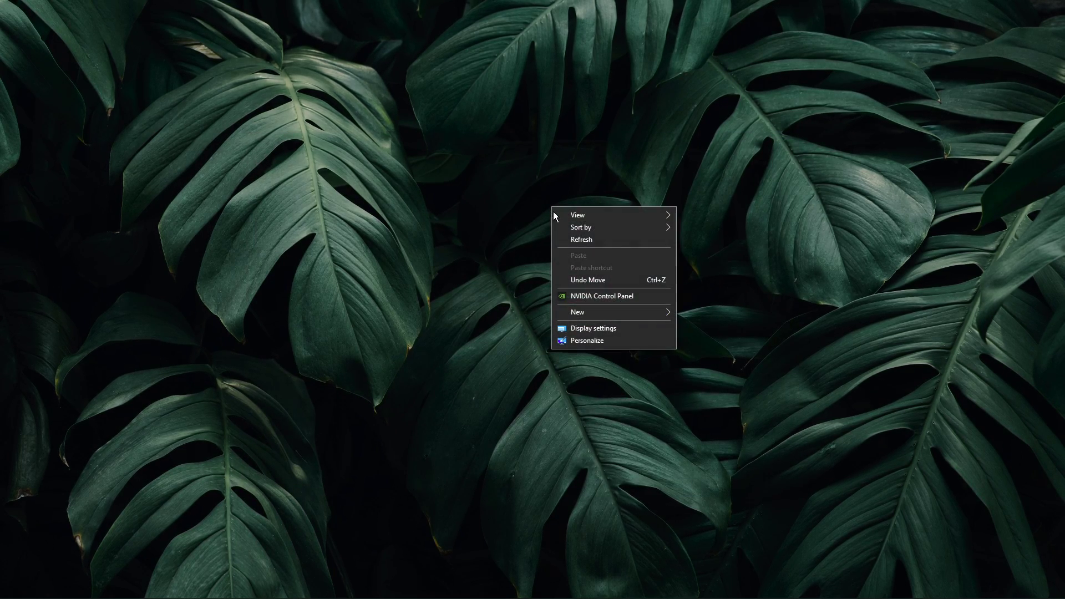
pyautogui.click(638, 298)
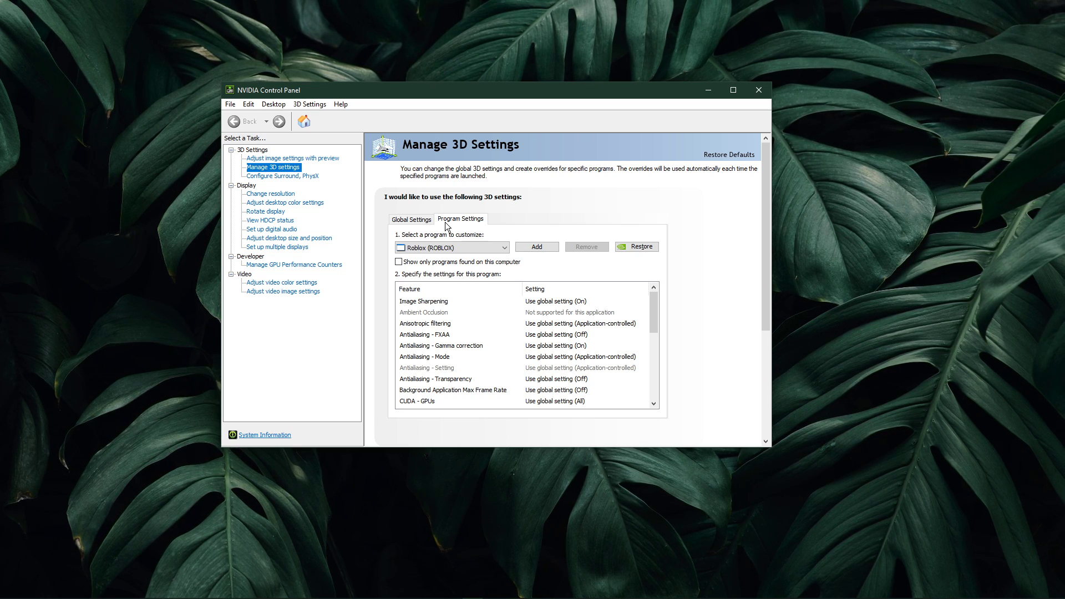
pyautogui.click(427, 248)
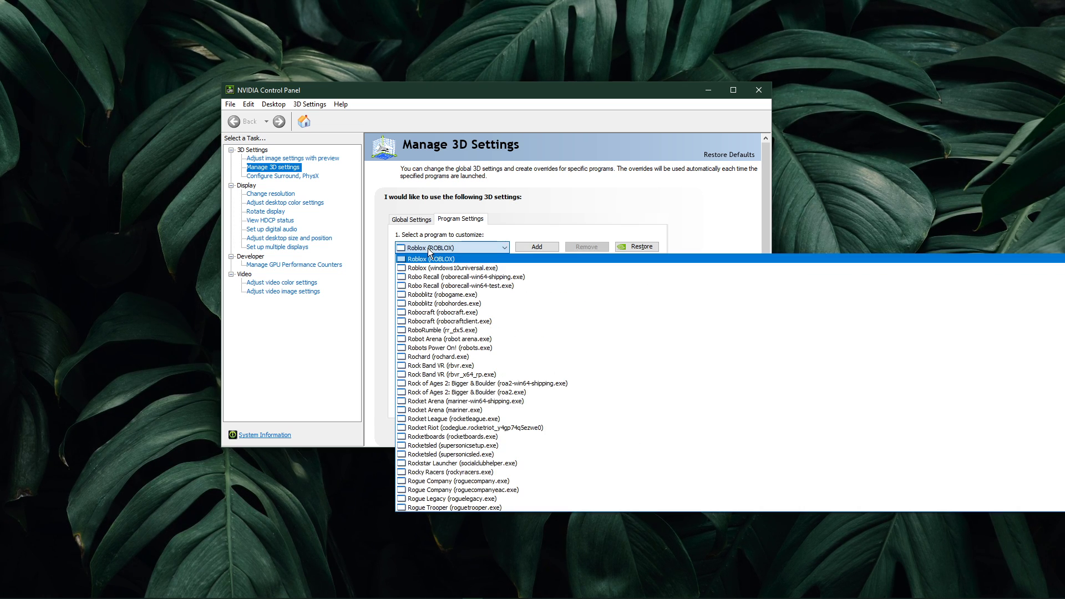
pyautogui.click(545, 218)
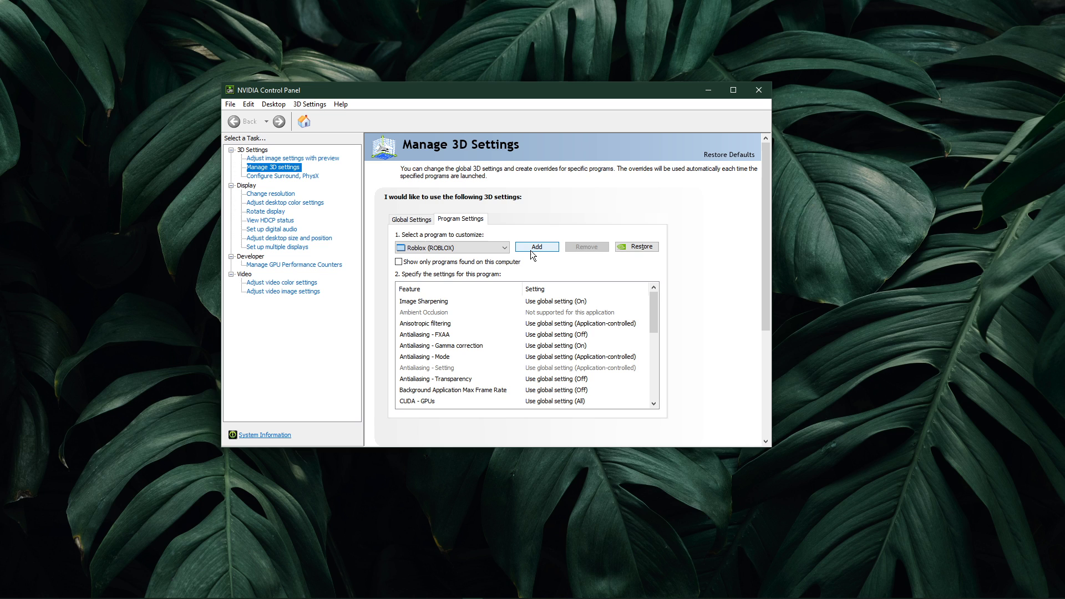
# Step: Set Roblox's CUDA GPU to the GeForce RTX 2060 SUPER
pyautogui.moveTo(653, 300); pyautogui.dragTo(652, 333)
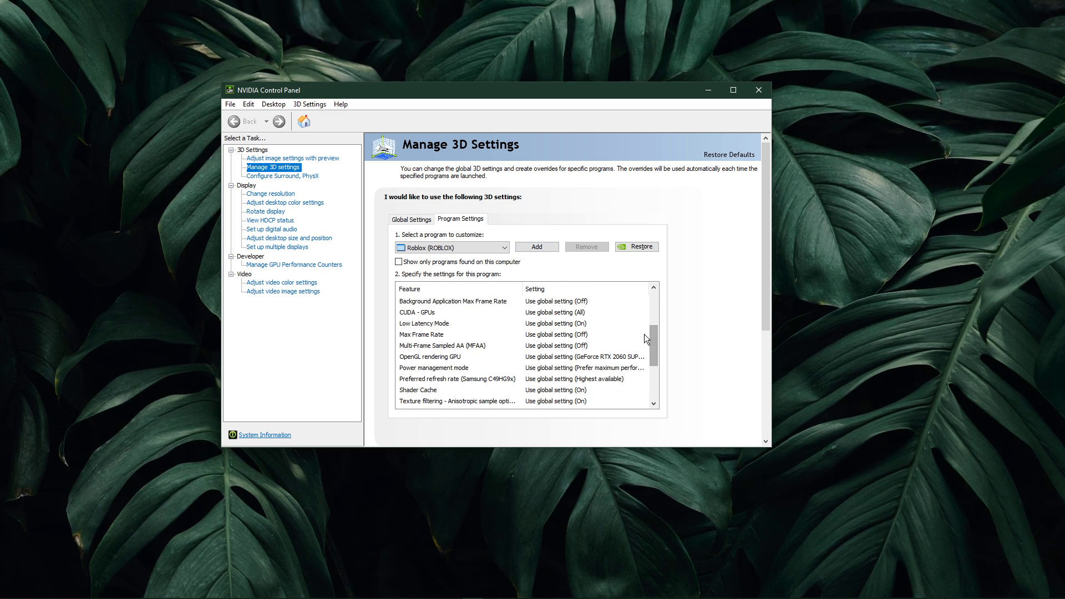
pyautogui.click(554, 313)
pyautogui.click(570, 339)
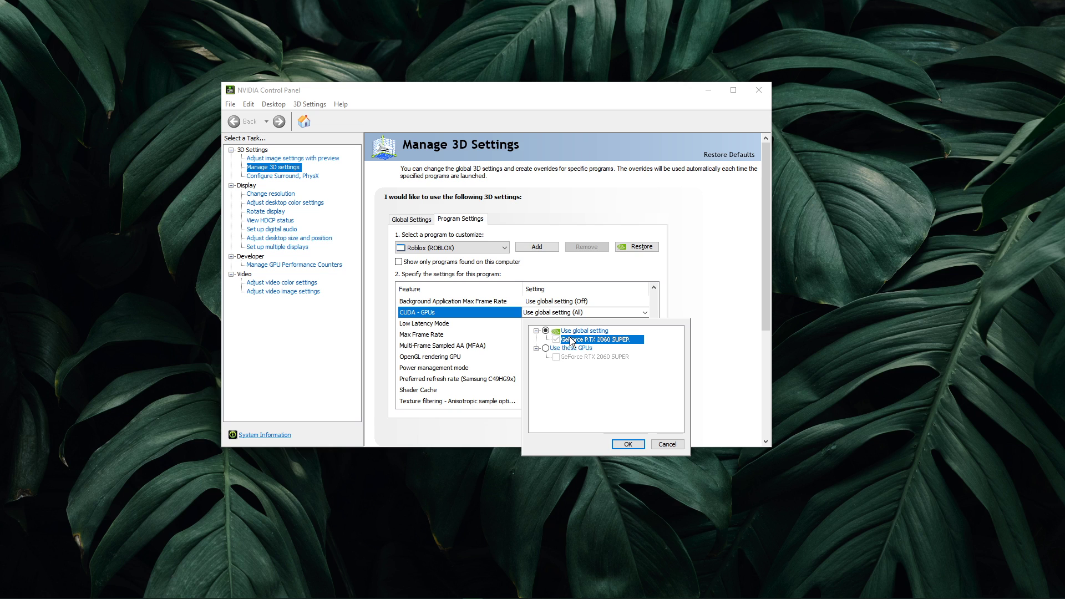
pyautogui.click(695, 314)
# Step: Set power management to prefer maximum performance and texture filtering quality to Performance
pyautogui.scroll(-1, 657, 331)
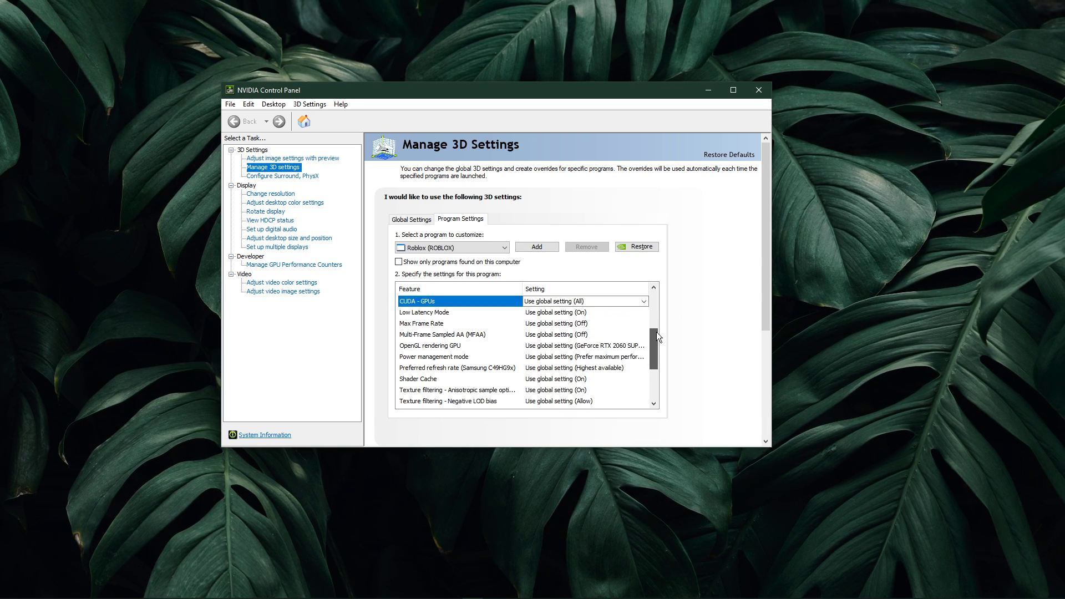
pyautogui.click(599, 334)
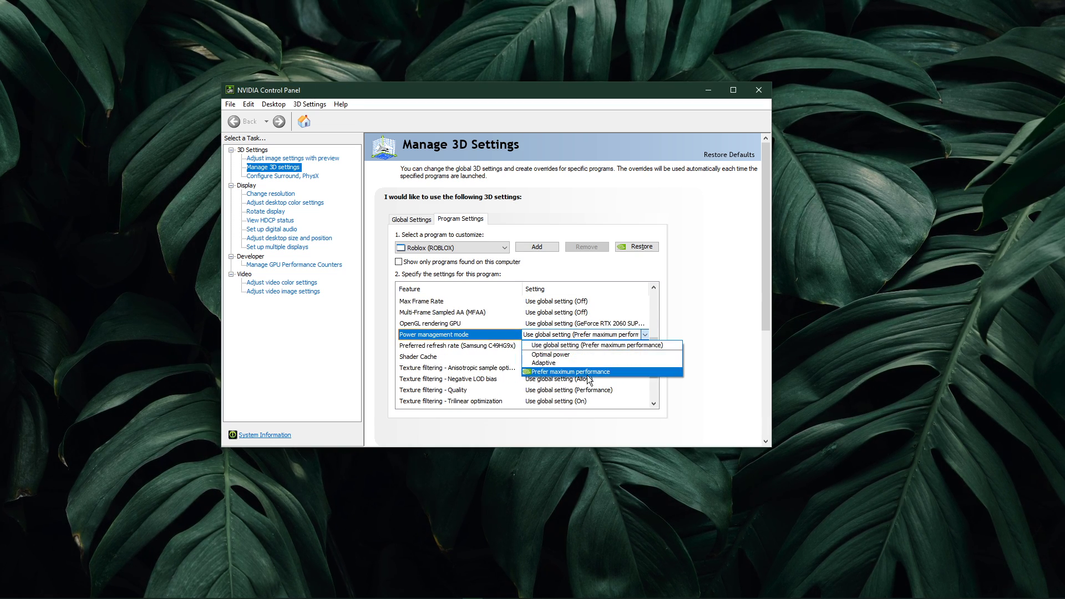
pyautogui.click(588, 372)
pyautogui.moveTo(654, 336); pyautogui.dragTo(647, 364)
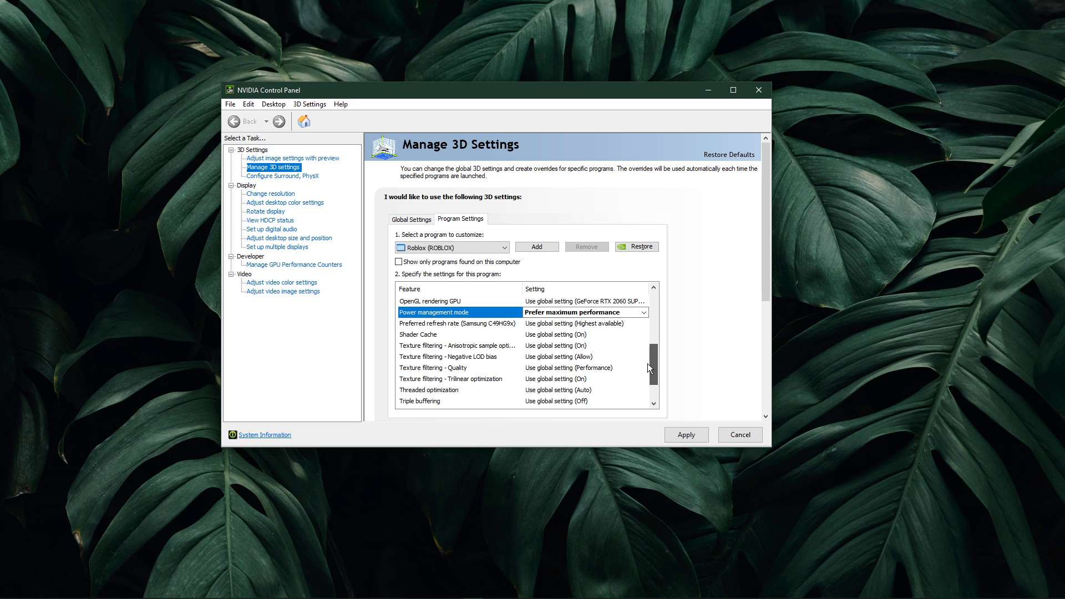
pyautogui.click(543, 368)
pyautogui.click(543, 368)
pyautogui.click(550, 405)
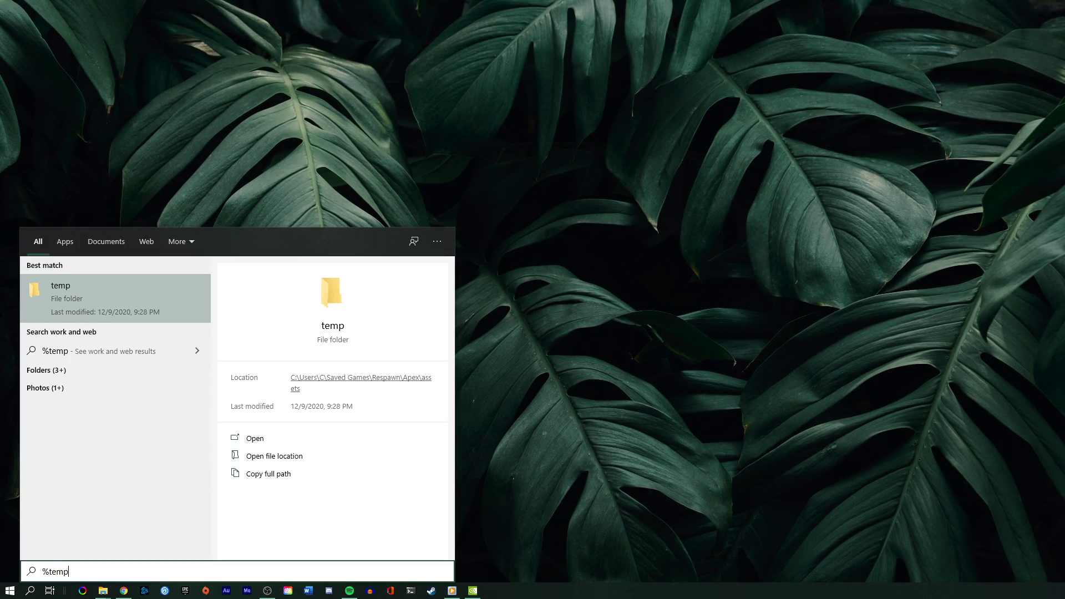
# Step: Delete all %temp% folder contents, skipping in-use and admin-protected items
pyautogui.write('%')
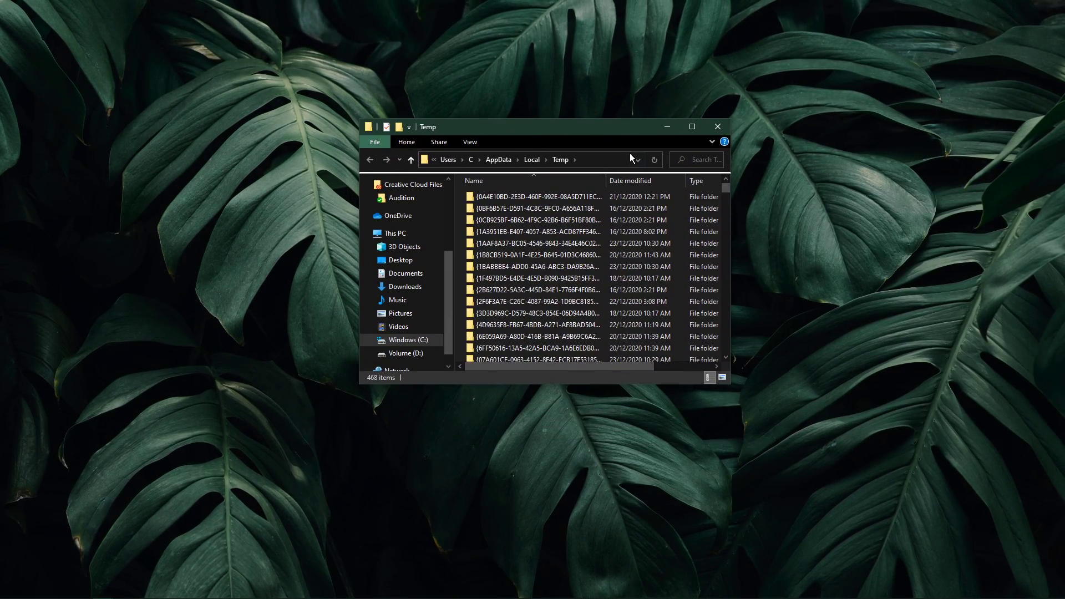
pyautogui.hotkey('ctrl', 'a')
pyautogui.rightClick(578, 218)
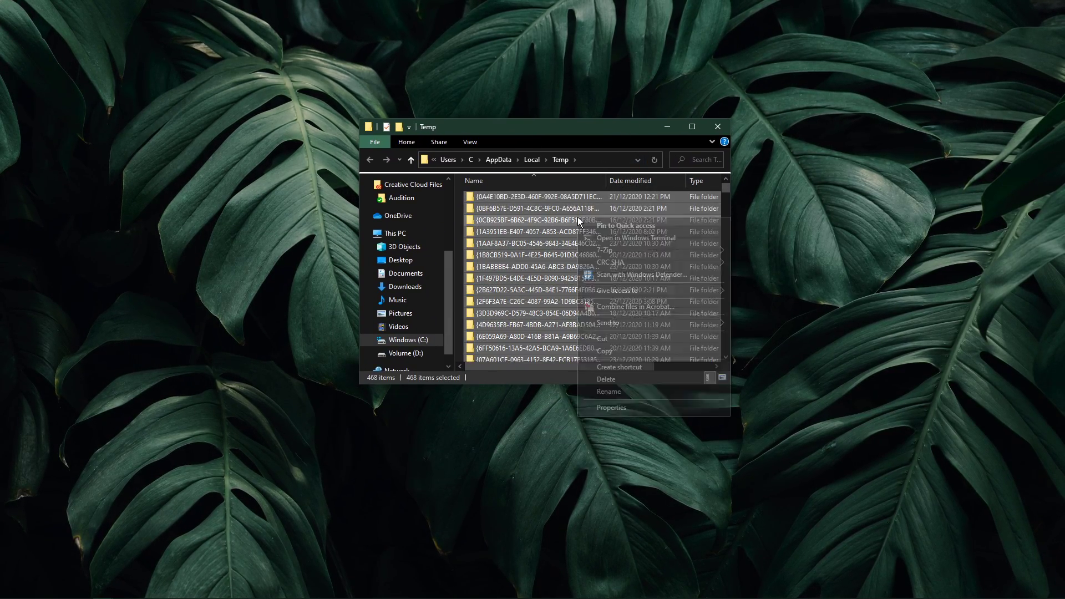
pyautogui.click(608, 378)
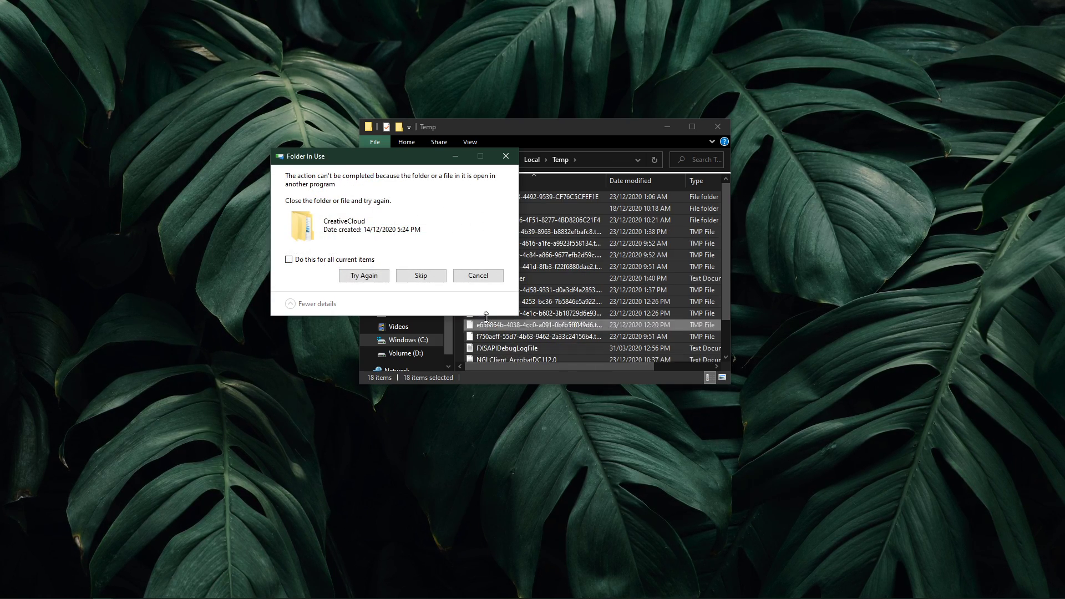
pyautogui.click(421, 276)
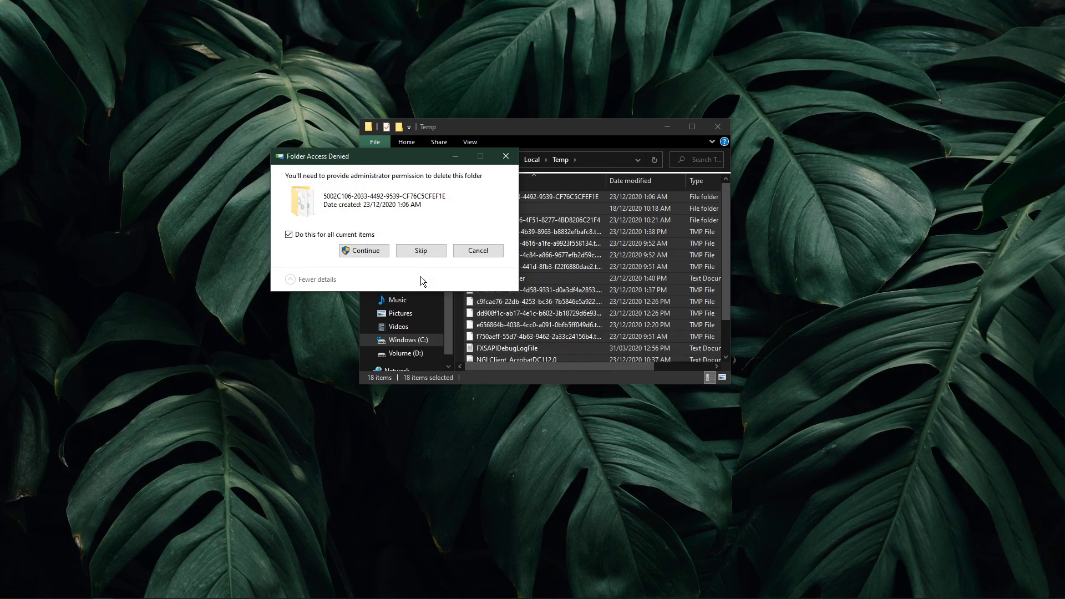
pyautogui.click(419, 251)
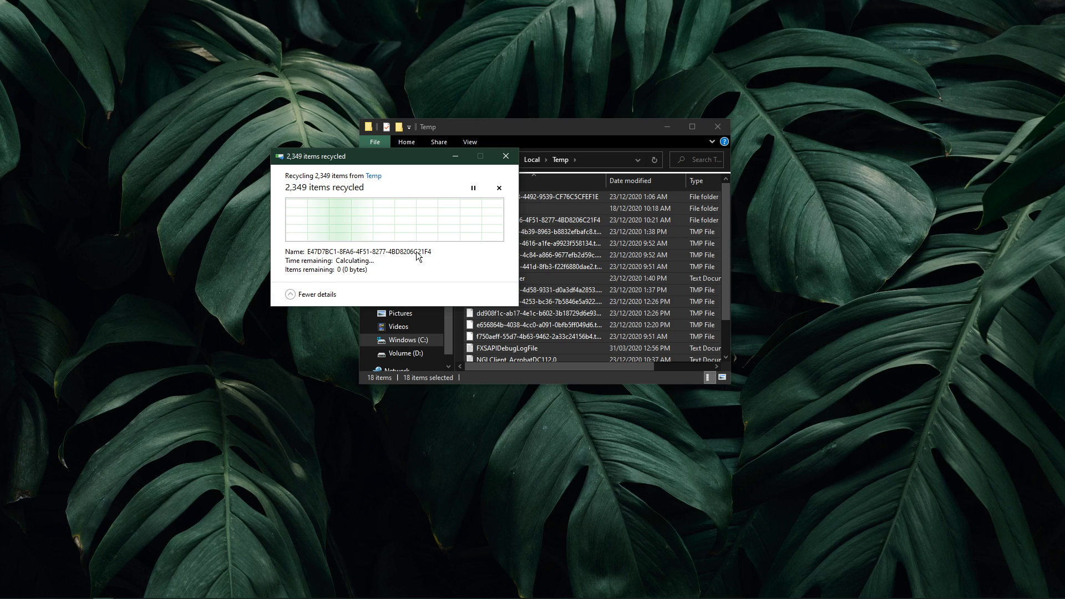